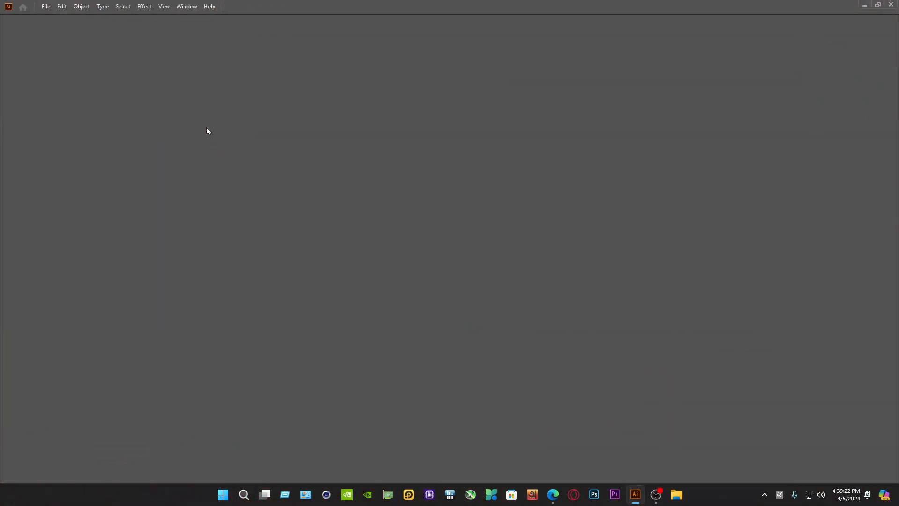
# Create a new 7 x 4 in document in inches with RGB color mode and High (300 ppi) raster effects
pyautogui.click(46, 6)
pyautogui.click(57, 16)
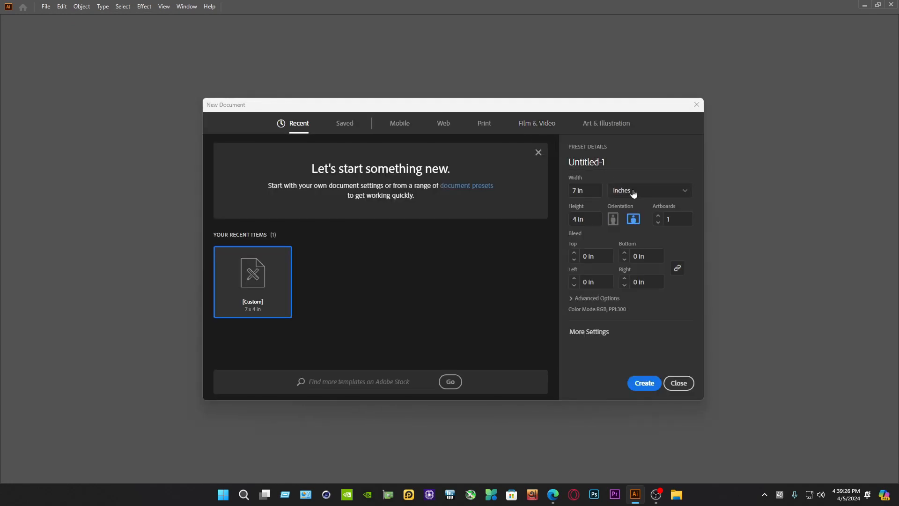
pyautogui.click(636, 191)
pyautogui.click(645, 238)
pyautogui.moveTo(589, 191); pyautogui.dragTo(553, 193)
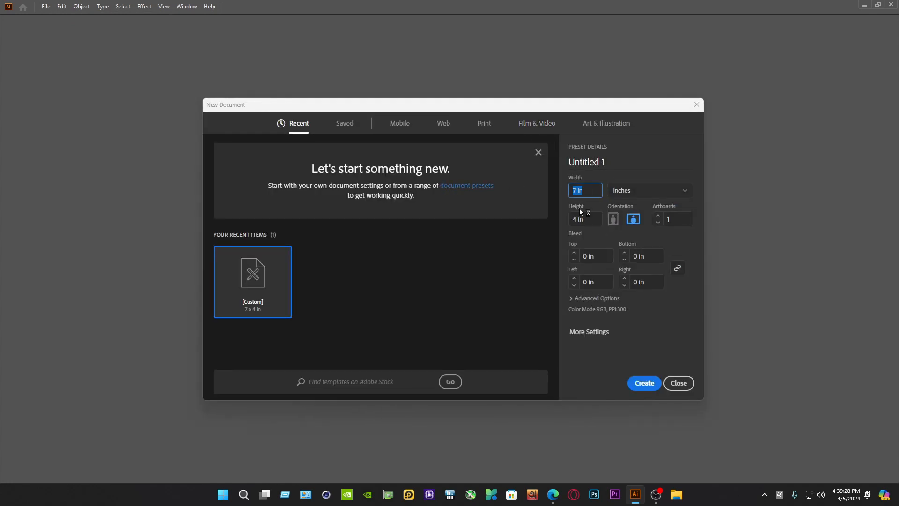
pyautogui.press('Tab')
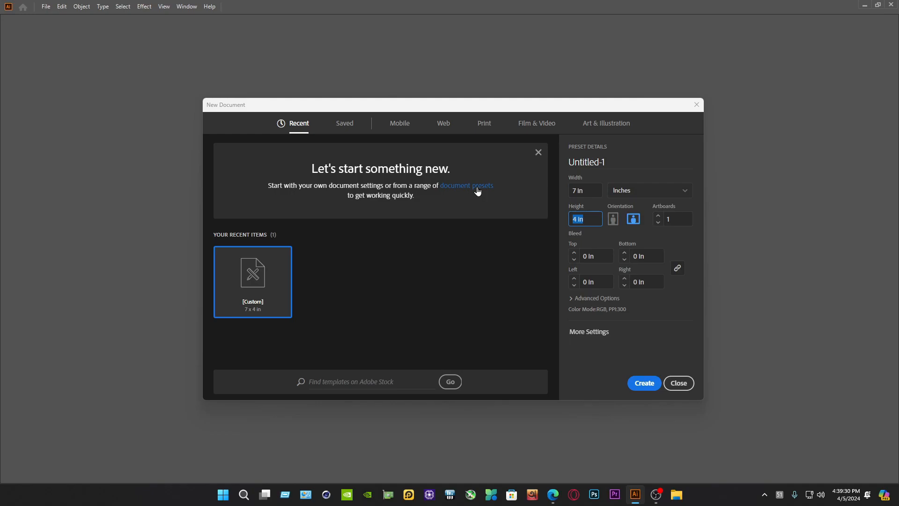
pyautogui.click(591, 298)
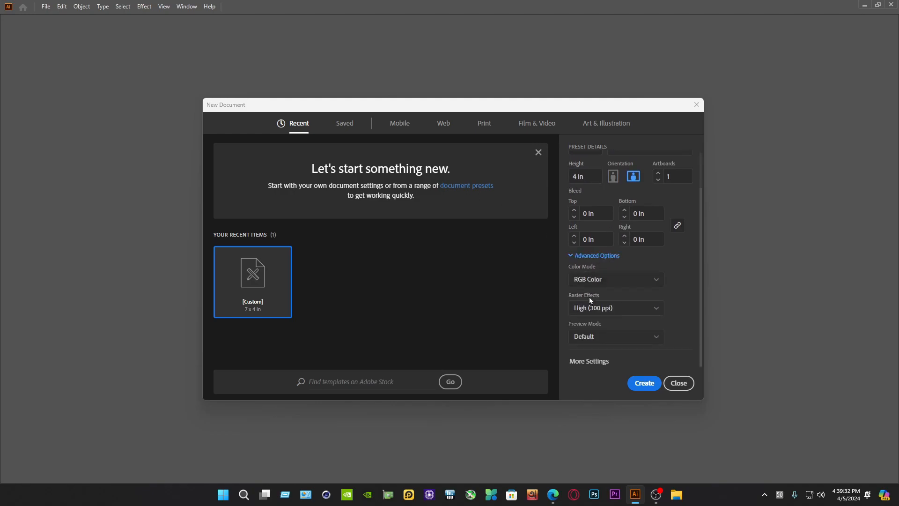
pyautogui.click(595, 310)
pyautogui.click(609, 323)
pyautogui.click(647, 384)
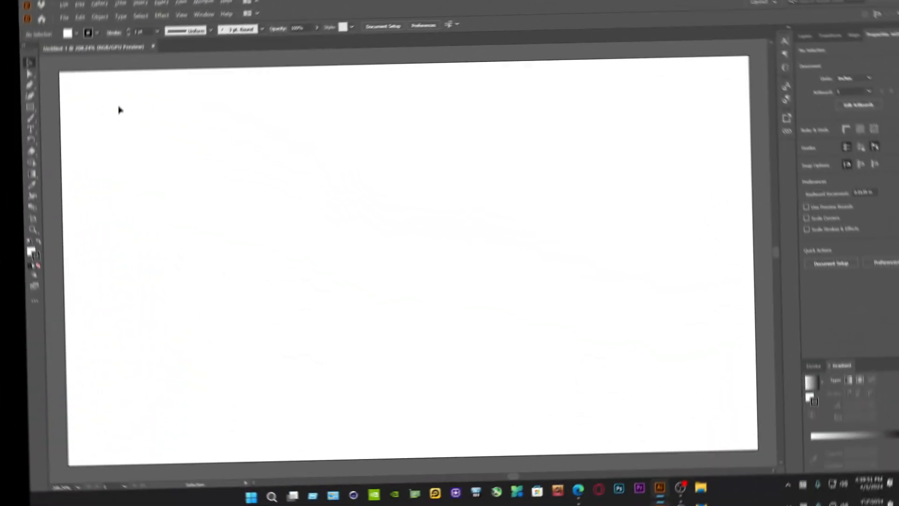
# Draw a 7 x 4 in rectangle covering the whole artboard and fill it with the very dark green 001509
pyautogui.moveTo(31, 96); pyautogui.dragTo(58, 95)
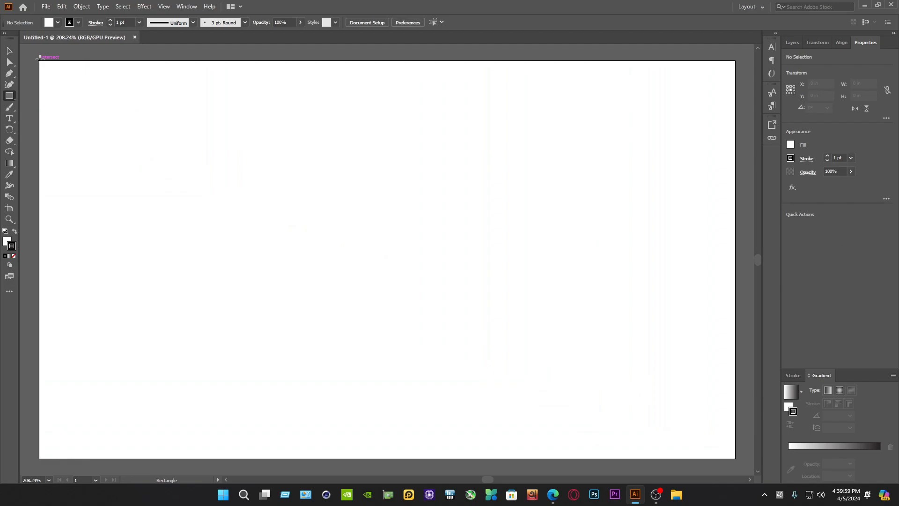
pyautogui.moveTo(38, 59); pyautogui.dragTo(734, 456)
pyautogui.click(7, 243)
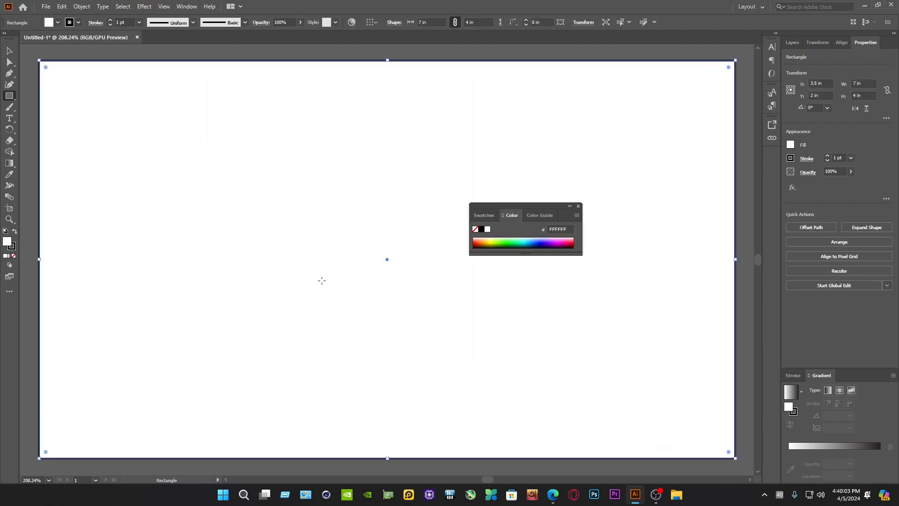
pyautogui.moveTo(547, 241); pyautogui.dragTo(517, 244)
pyautogui.click(9, 50)
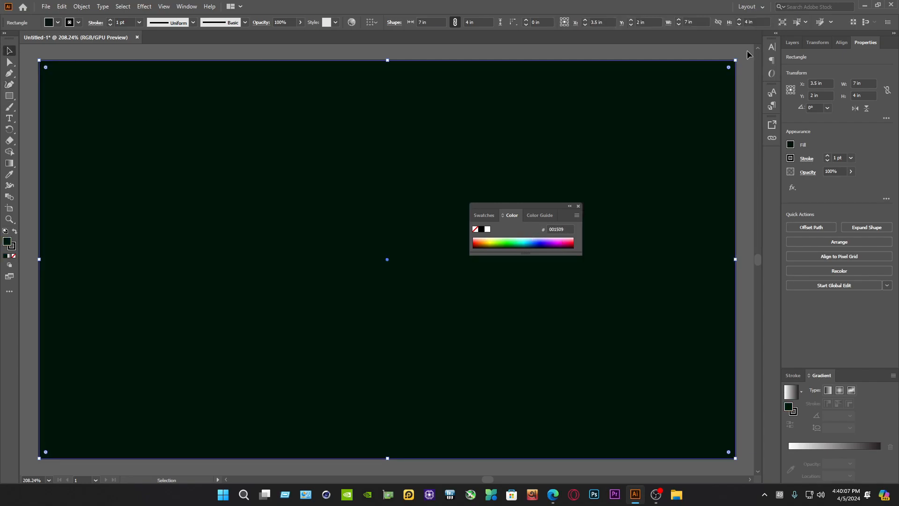
# Close the floating color settings and lock the background rectangle in Layer 1
pyautogui.click(794, 42)
pyautogui.click(578, 206)
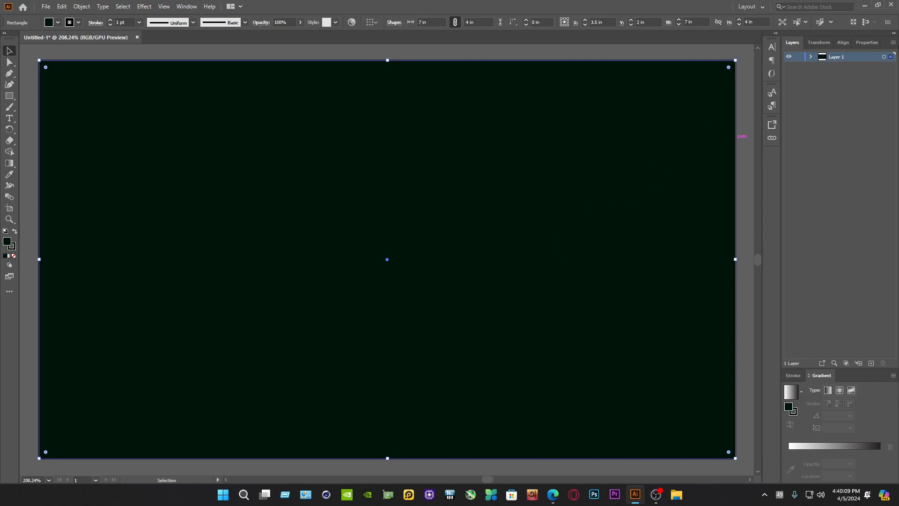
pyautogui.click(811, 57)
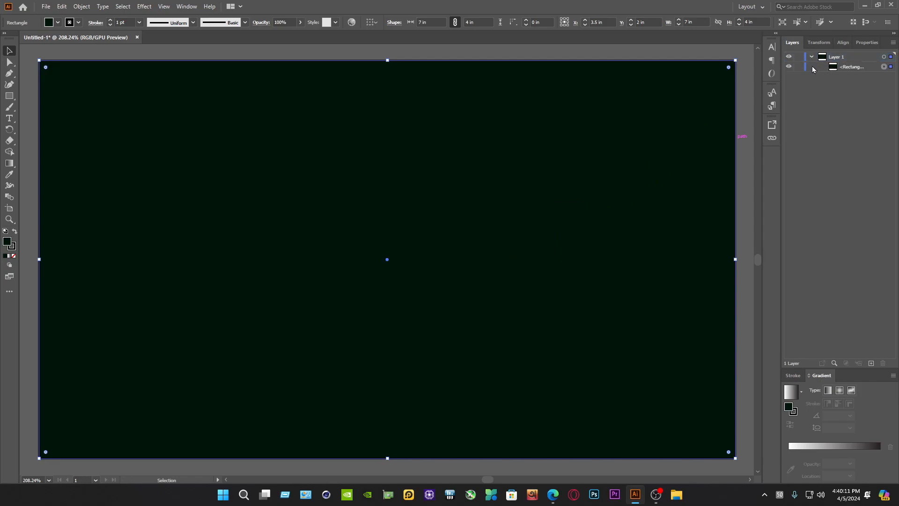
pyautogui.click(798, 67)
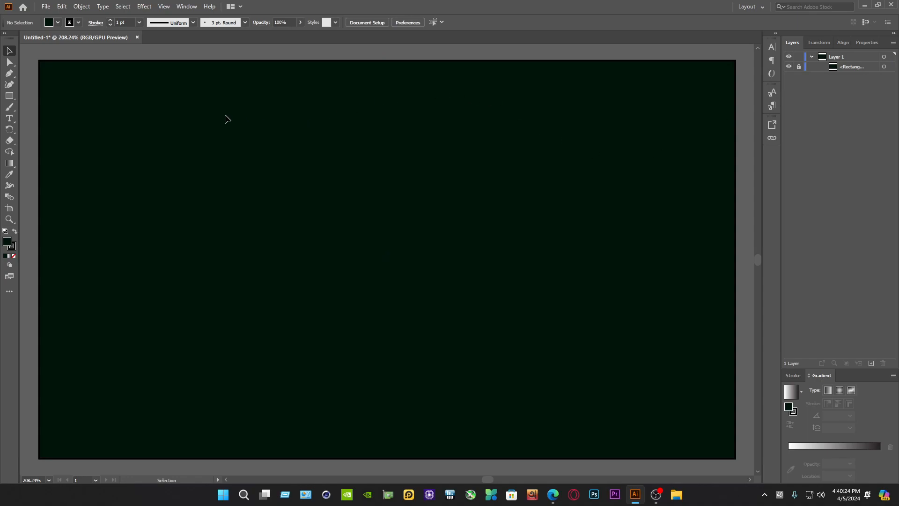
# Draw a circle about 1.4 in in diameter, slightly left of the artboard's center
pyautogui.click(9, 96)
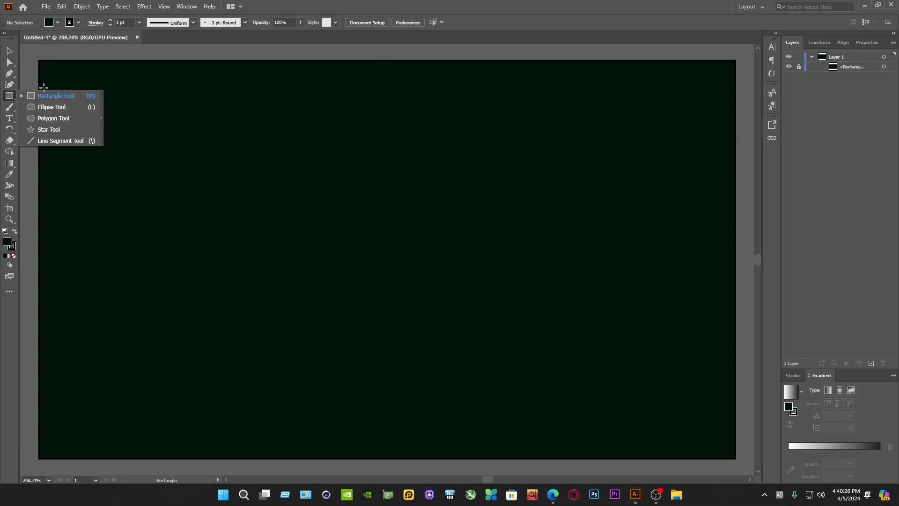
pyautogui.click(47, 107)
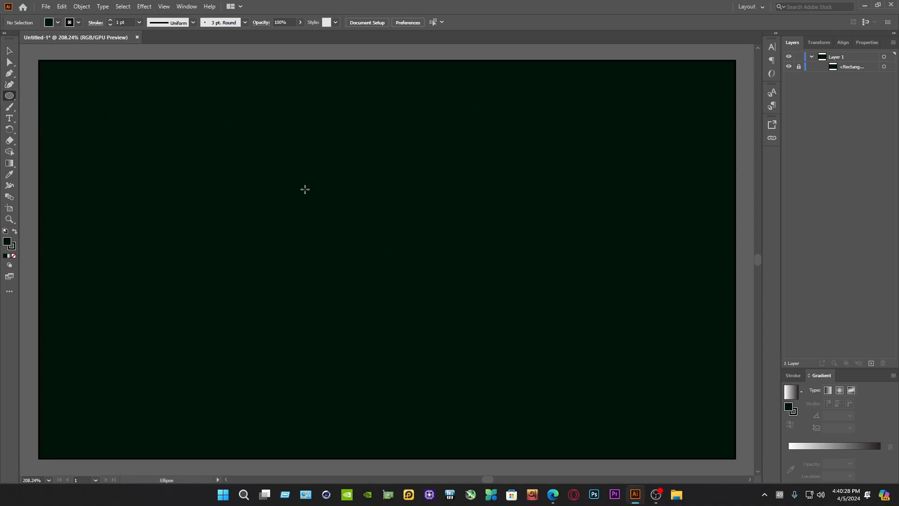
pyautogui.moveTo(257, 162); pyautogui.dragTo(376, 301)
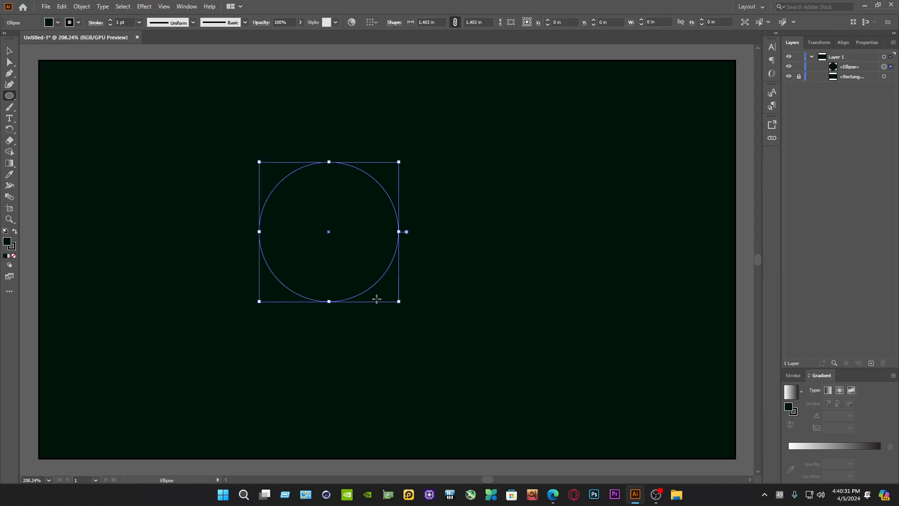
# Give the circle a white fill and no stroke
pyautogui.click(49, 26)
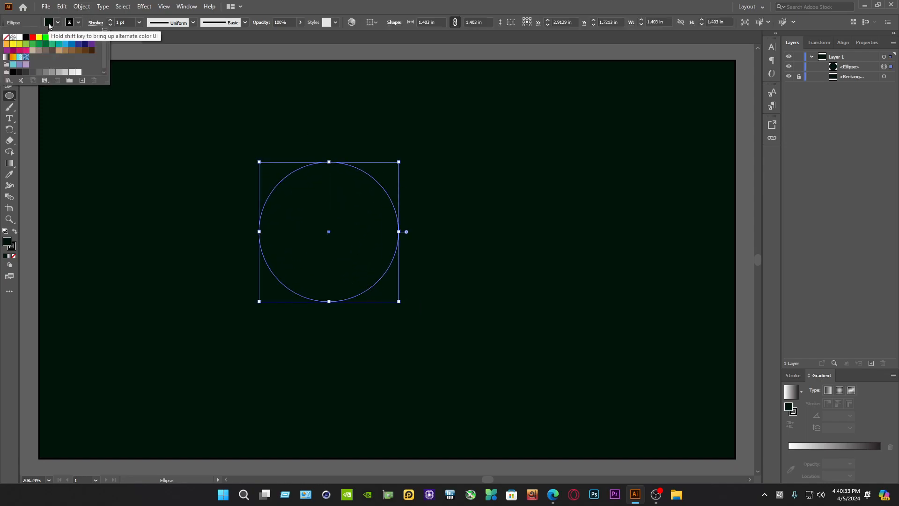
pyautogui.click(19, 37)
pyautogui.click(74, 23)
pyautogui.click(75, 23)
pyautogui.click(6, 37)
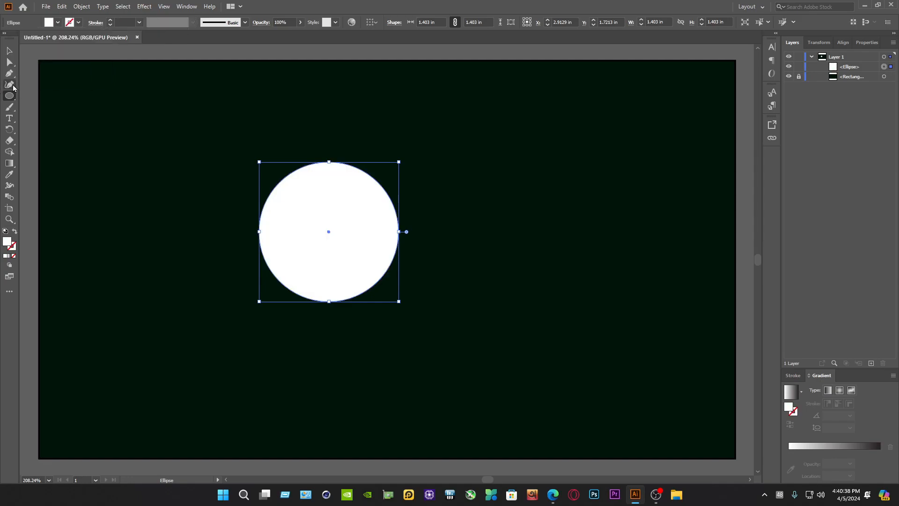
# Duplicate the circle sideways so both overlap slightly, and remove the outer parts with Shape Builder, leaving only the lens-shaped overlap
pyautogui.click(9, 51)
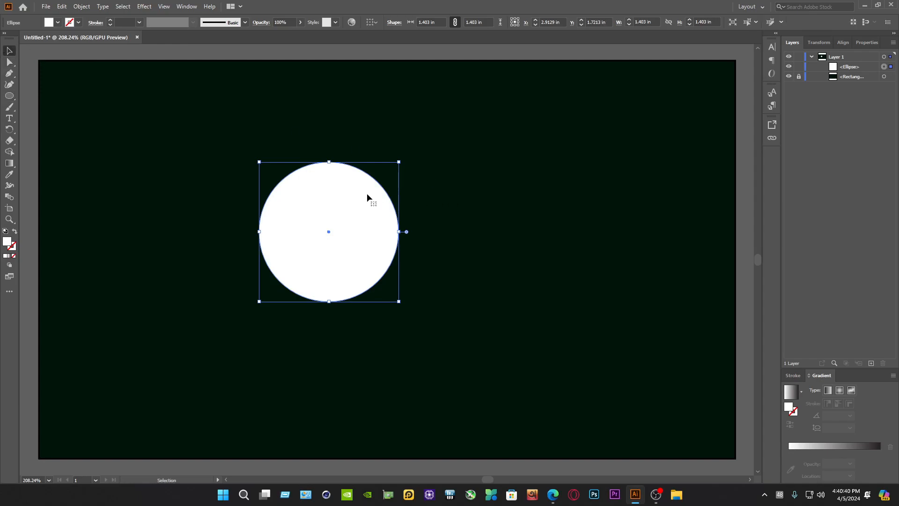
pyautogui.moveTo(348, 198); pyautogui.dragTo(451, 197)
pyautogui.moveTo(592, 337); pyautogui.dragTo(288, 170)
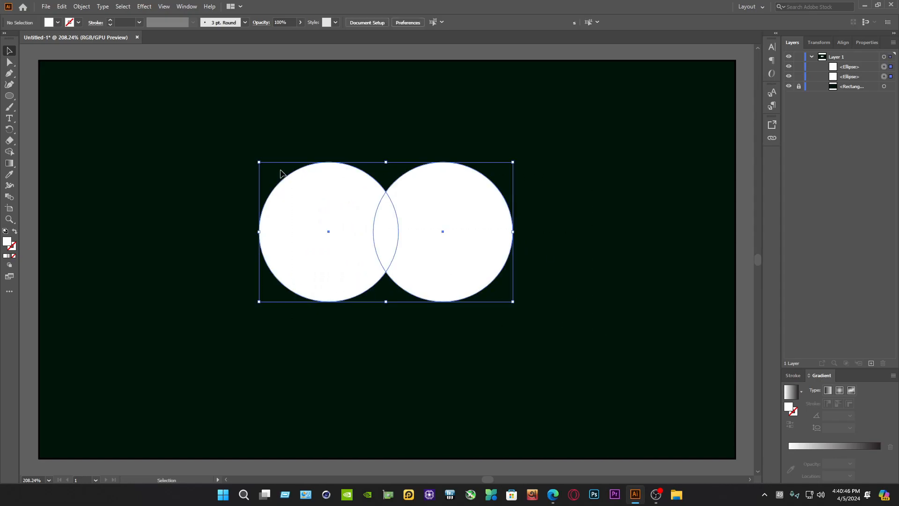
pyautogui.click(9, 151)
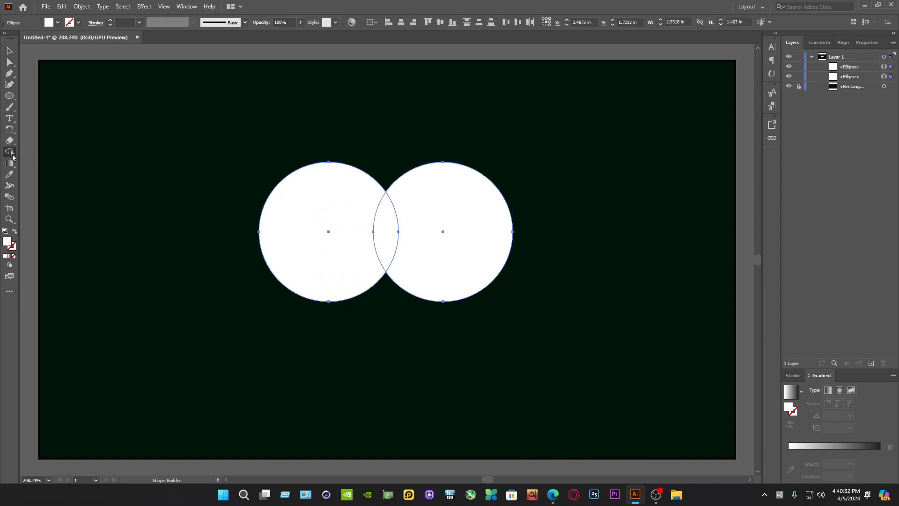
pyautogui.keyDown('alt'); pyautogui.click(332, 200); pyautogui.keyUp('alt')
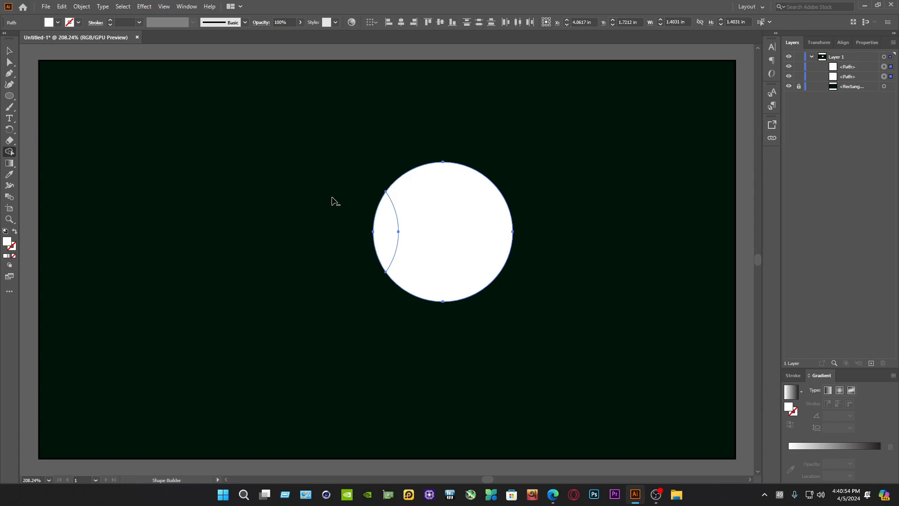
pyautogui.keyDown('alt'); pyautogui.click(451, 213); pyautogui.keyUp('alt')
# Shrink the petal to about 0.10 x 0.33 in near the artboard's upper edge, and paste a copy of it in front
pyautogui.click(9, 50)
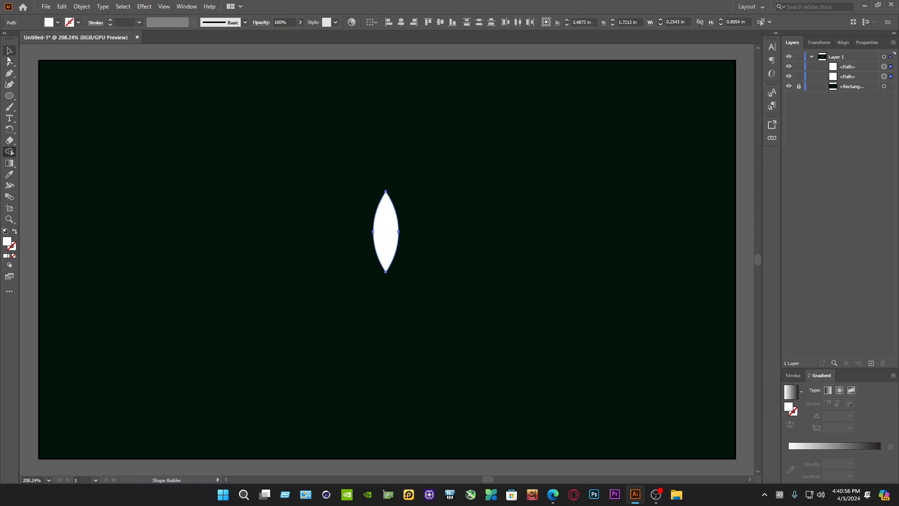
pyautogui.moveTo(399, 273); pyautogui.dragTo(391, 120)
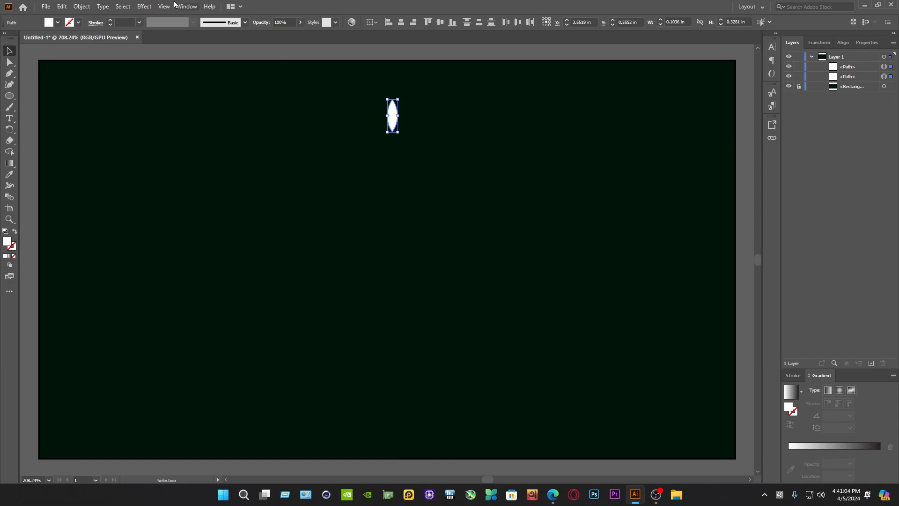
pyautogui.click(62, 6)
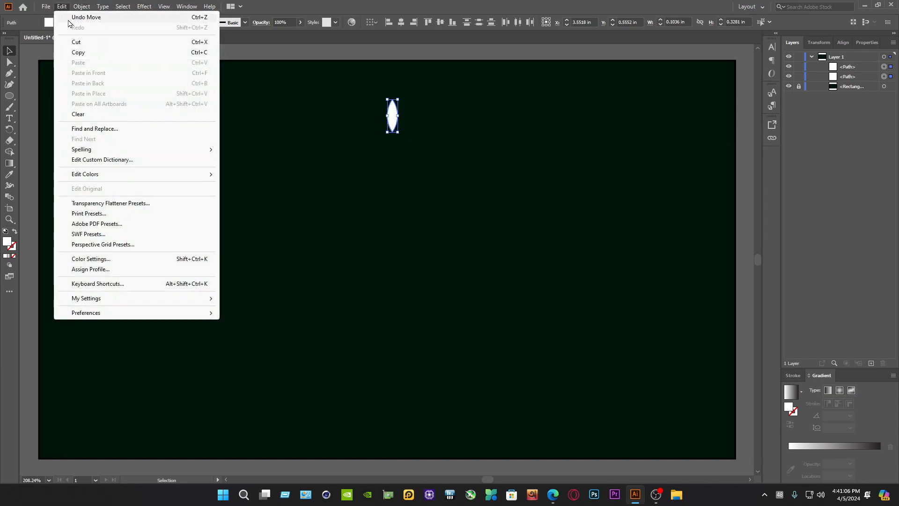
pyautogui.click(77, 52)
pyautogui.click(62, 6)
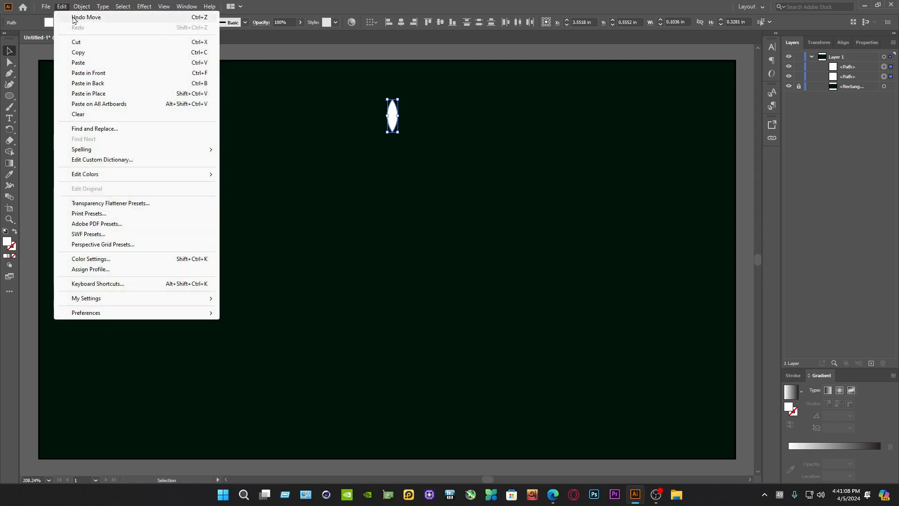
pyautogui.click(89, 73)
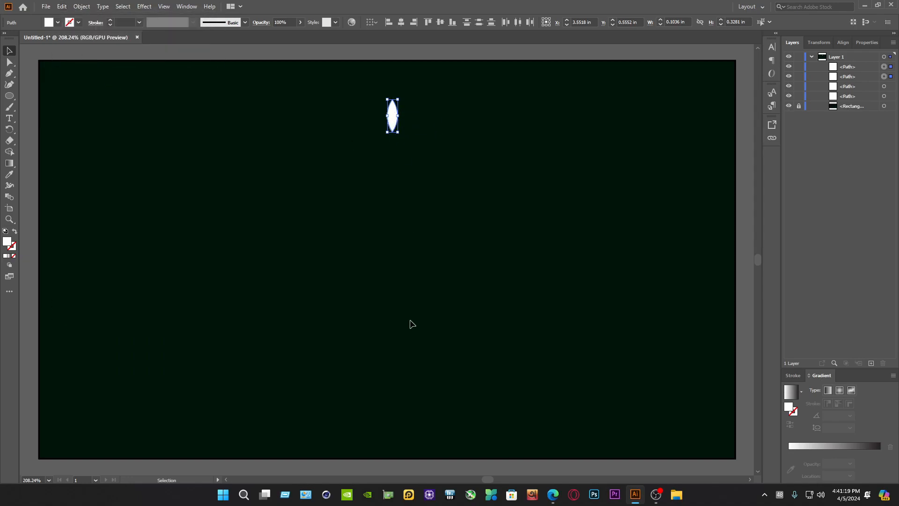
# Move the copied petal straight down to the lower part of the artboard, in line with the original
pyautogui.hotkey('shift', 'Down')
pyautogui.hotkey('shift', 'Down')
pyautogui.hotkey('shift', 'Down')
pyautogui.hotkey('shift', 'Down')
pyautogui.hotkey('shift', 'Down')
pyautogui.hotkey('shift', 'Down')
pyautogui.hotkey('shift', 'Down')
pyautogui.hotkey('shift', 'Down')
pyautogui.hotkey('shift', 'Down')
pyautogui.hotkey('shift', 'Down')
pyautogui.hotkey('shift', 'Down')
pyautogui.hotkey('shift', 'Down')
pyautogui.hotkey('shift', 'Down')
pyautogui.hotkey('shift', 'Down')
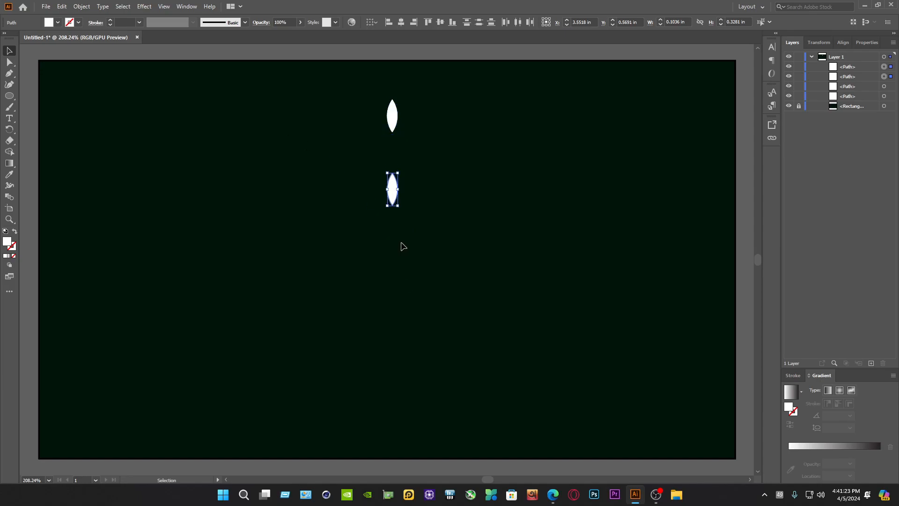
pyautogui.hotkey('shift', 'Down')
pyautogui.hotkey('shift', 'Down')
pyautogui.hotkey('shift', 'Down')
pyautogui.hotkey('shift', 'Down')
pyautogui.hotkey('shift', 'Down')
pyautogui.hotkey('shift', 'Down')
pyautogui.hotkey('shift', 'Down')
pyautogui.hotkey('shift', 'Down')
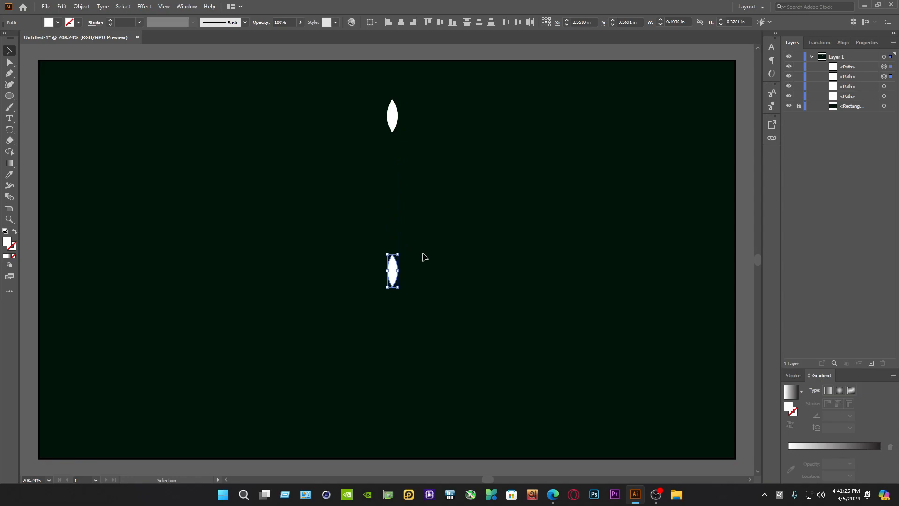
pyautogui.hotkey('shift', 'Down')
pyautogui.hotkey('shift', 'Down')
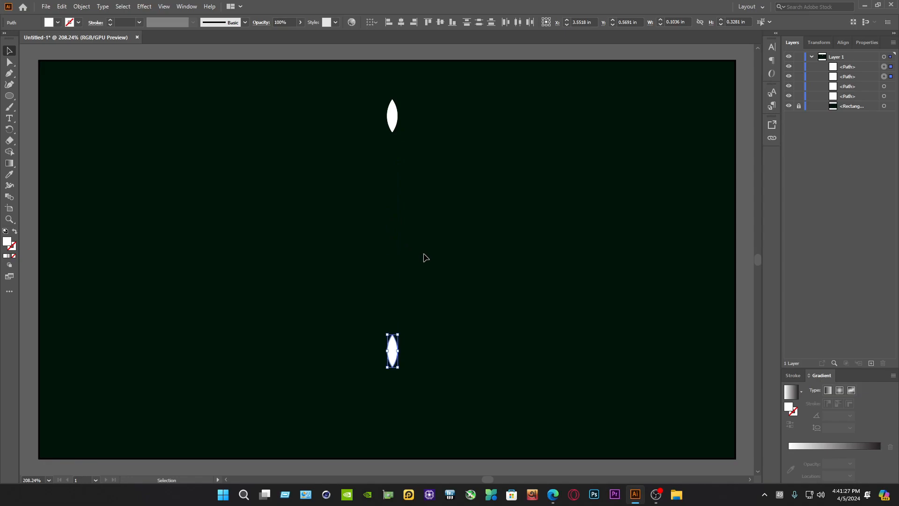
# Scale the petal pair down to about 2.45 in overall height and make a copy of it rotated by 20°
pyautogui.moveTo(519, 418); pyautogui.dragTo(395, 122)
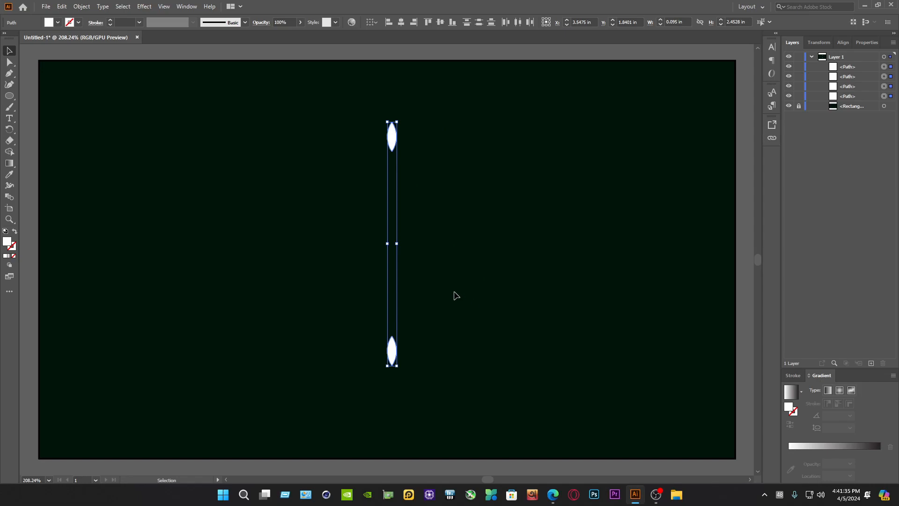
pyautogui.rightClick(394, 136)
pyautogui.moveTo(431, 279)
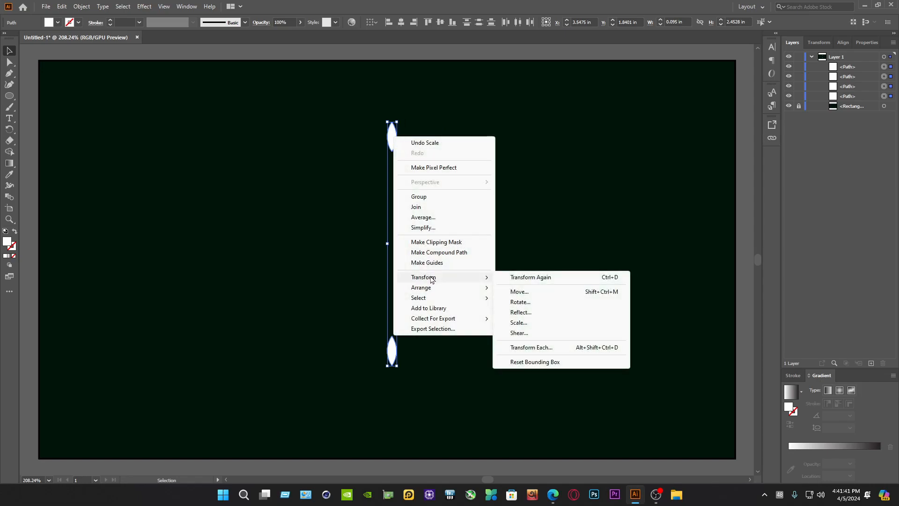
pyautogui.click(522, 302)
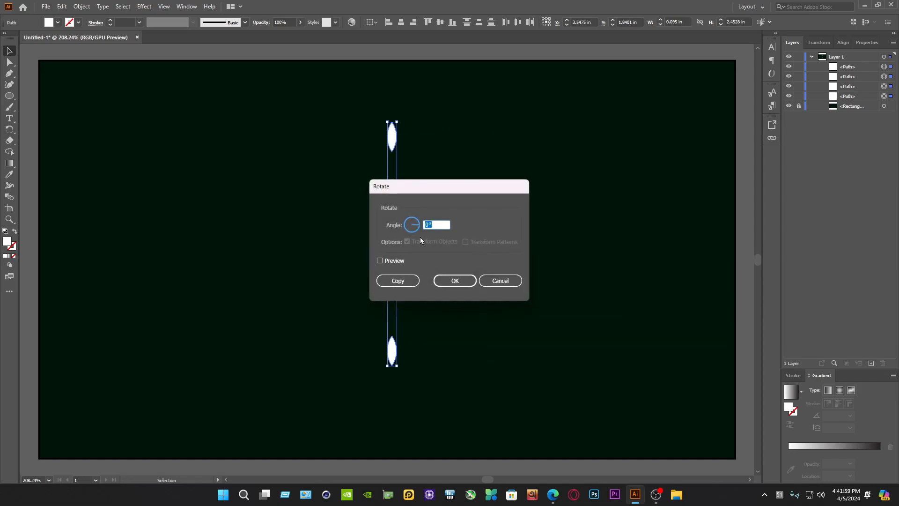
pyautogui.write('20')
pyautogui.click(399, 280)
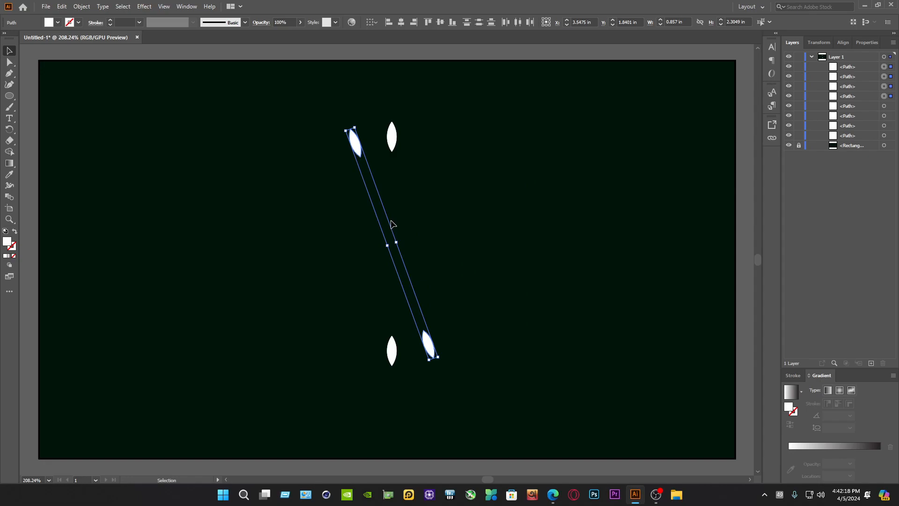
# Repeat the rotated copy of the petal pair until the petals form a full ring
pyautogui.hotkey('ctrl', 'd')
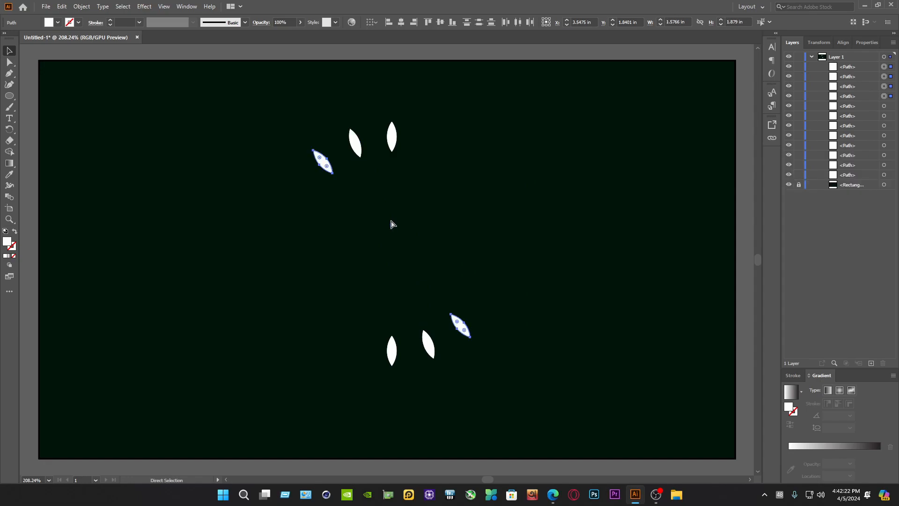
pyautogui.hotkey('ctrl', 'd')
pyautogui.hotkey('ctrl', 'd')
pyautogui.hotkey('ctrl', 'd')
pyautogui.hotkey('ctrl', 'd')
pyautogui.hotkey('ctrl', 'd')
pyautogui.hotkey('ctrl', 'd')
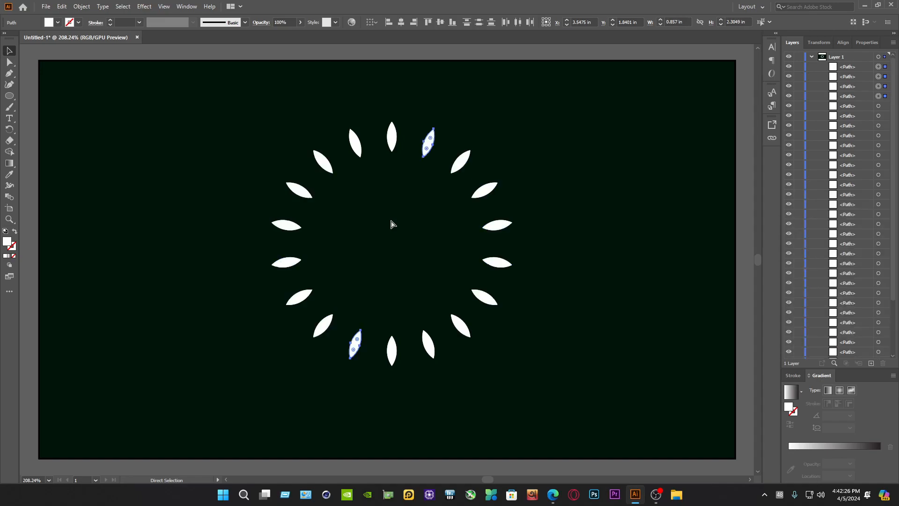
# Select the whole petal ring and start a Transform effect scaling it to 90% horizontally and vertically
pyautogui.moveTo(623, 423); pyautogui.dragTo(227, 109)
pyautogui.click(143, 7)
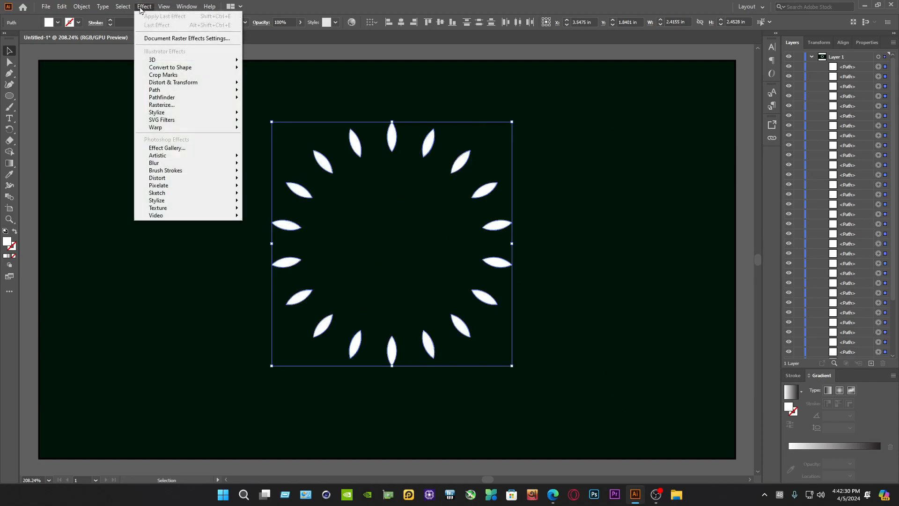
pyautogui.moveTo(176, 86)
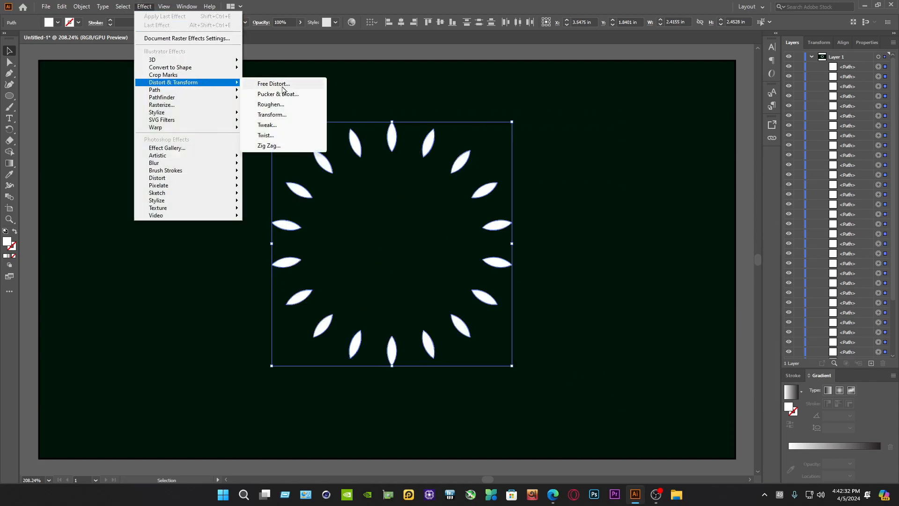
pyautogui.click(272, 115)
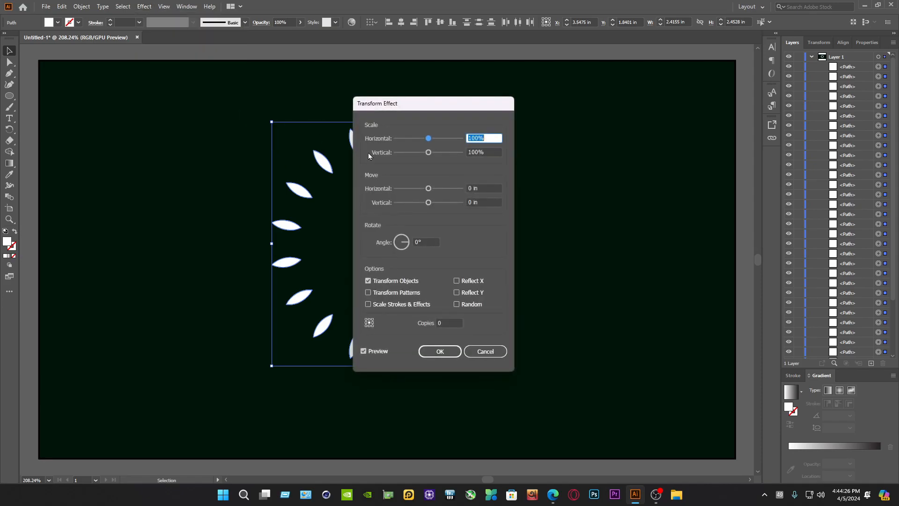
pyautogui.write('90')
pyautogui.press('Tab')
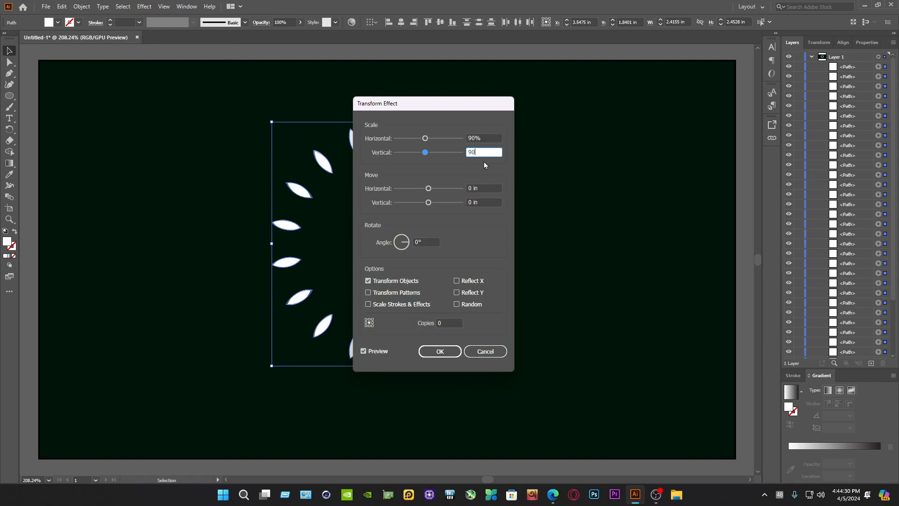
# Give the Transform effect 20 copies with a rotation angle and apply it to the petals
pyautogui.click(451, 322)
pyautogui.write('20')
pyautogui.click(381, 350)
pyautogui.click(380, 351)
pyautogui.click(422, 243)
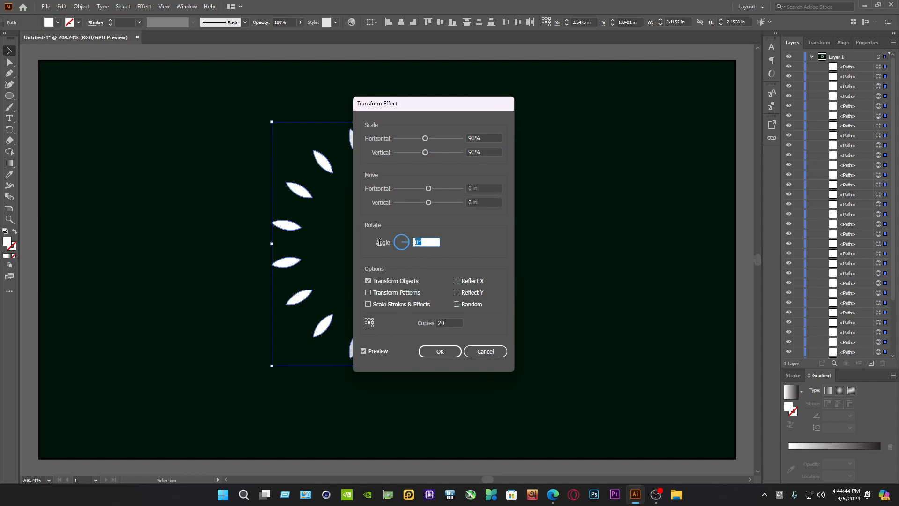
pyautogui.click(452, 352)
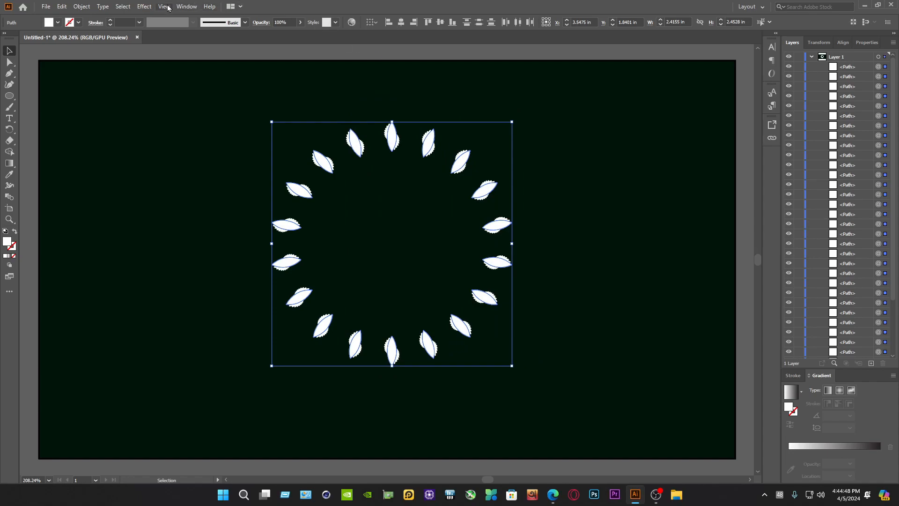
# Apply a Tweak effect to the petals with relative amounts of 10% horizontal and 10% vertical
pyautogui.click(139, 6)
pyautogui.moveTo(172, 86)
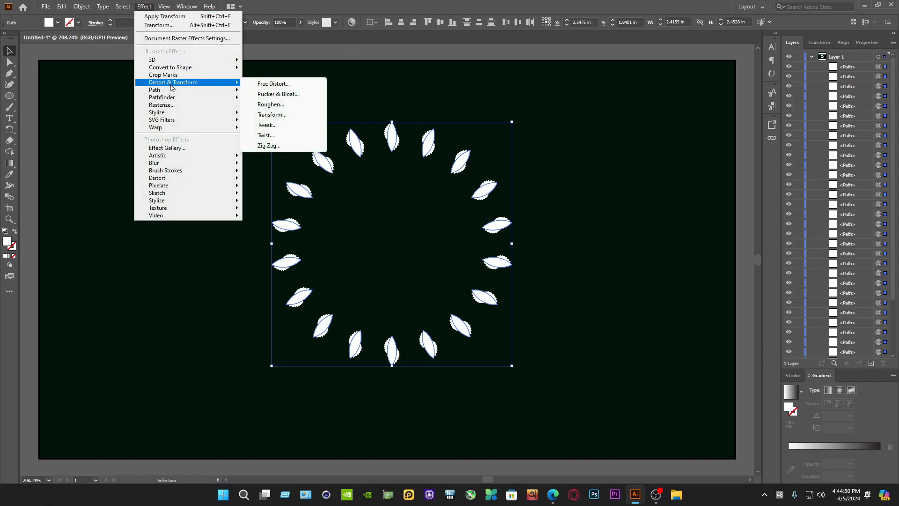
pyautogui.click(270, 126)
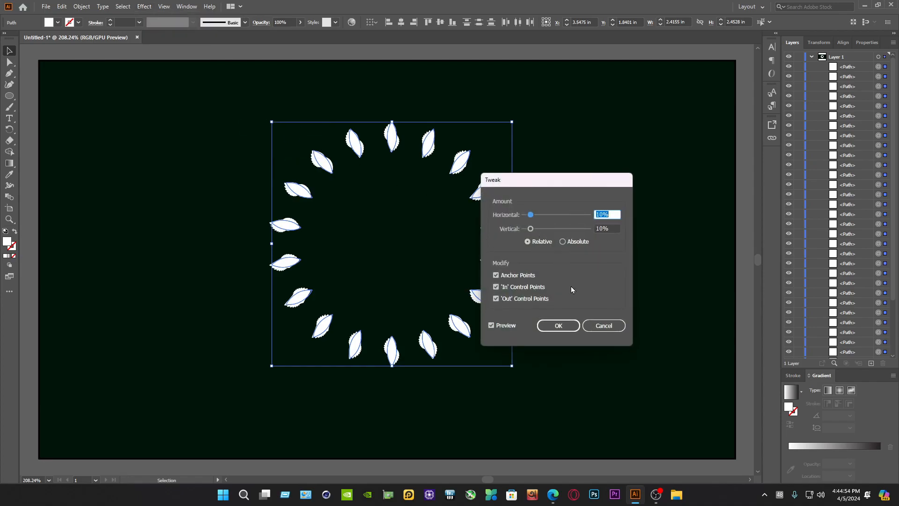
pyautogui.click(500, 324)
pyautogui.click(501, 325)
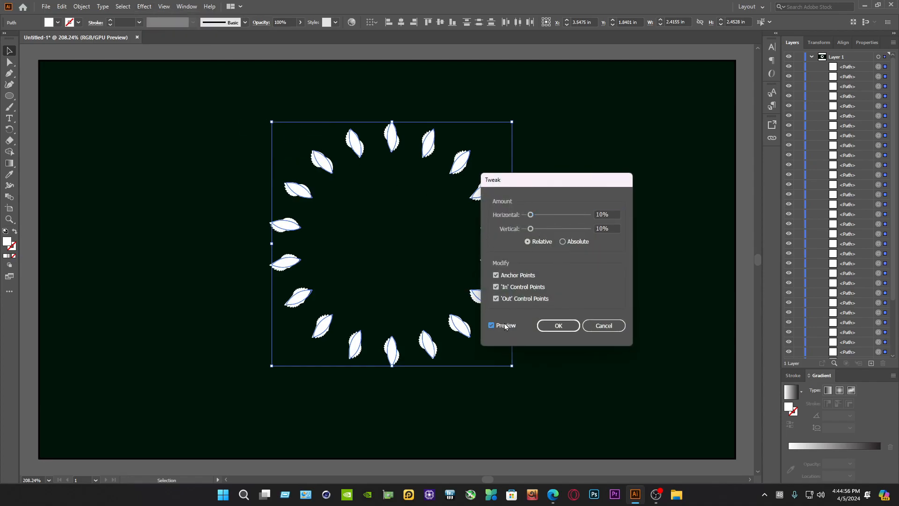
pyautogui.click(558, 326)
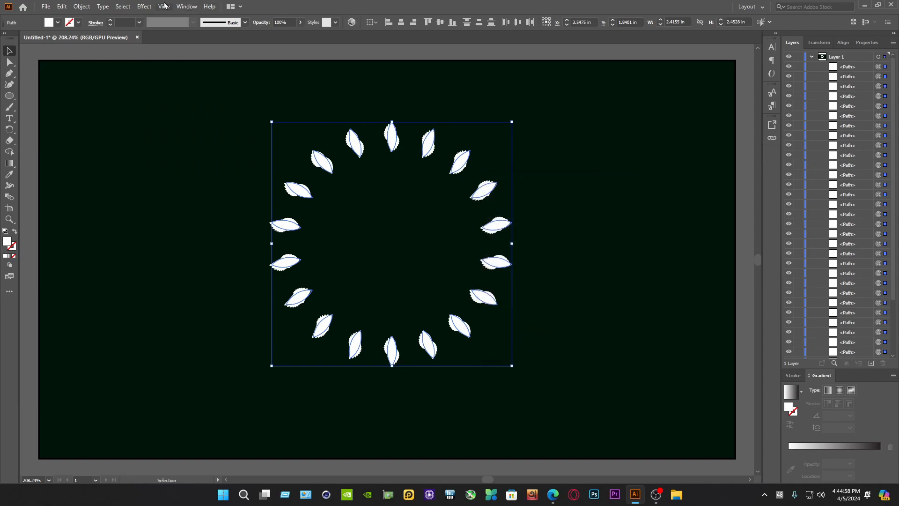
# Apply a Distort & Transform Twist effect to the selected petal ring
pyautogui.click(144, 6)
pyautogui.moveTo(174, 83)
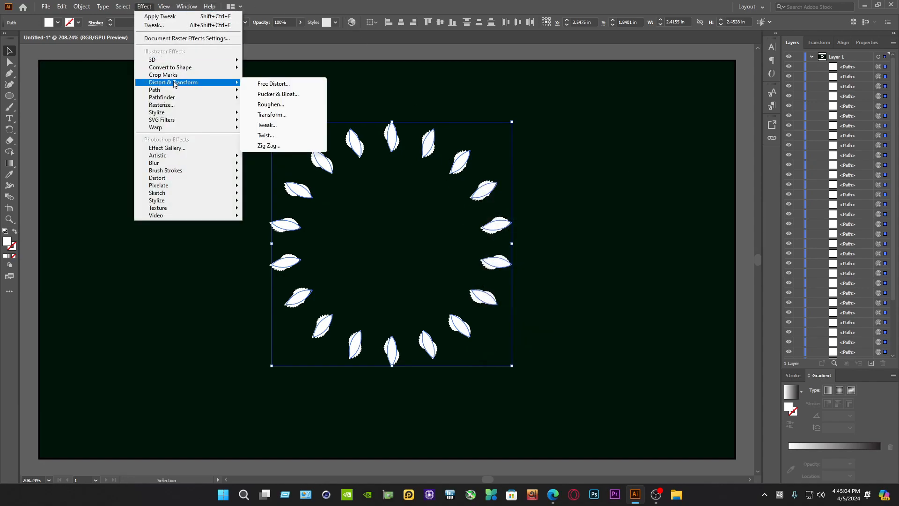
pyautogui.click(266, 135)
pyautogui.click(446, 255)
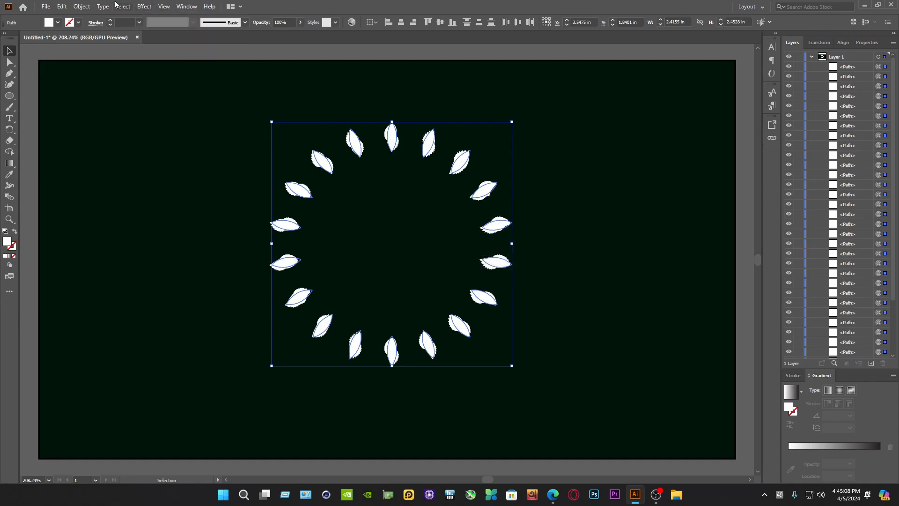
# Apply a Pucker & Bloat effect to the petal ring with a moderate amount toward Bloat
pyautogui.click(144, 7)
pyautogui.moveTo(177, 87)
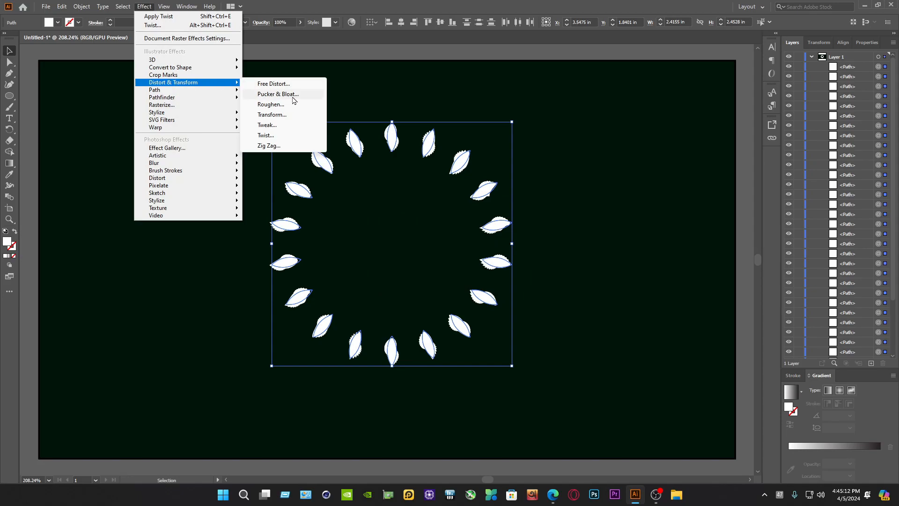
pyautogui.click(271, 96)
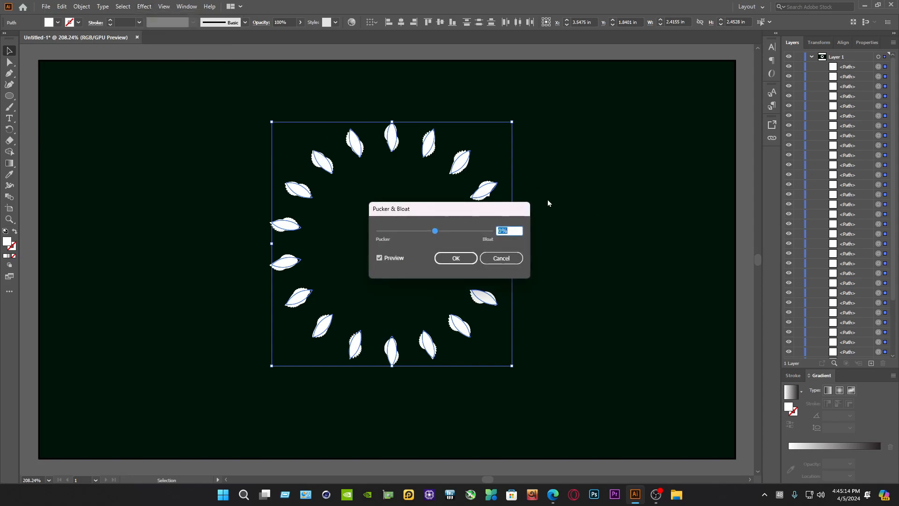
pyautogui.moveTo(437, 231); pyautogui.dragTo(455, 233)
pyautogui.click(468, 260)
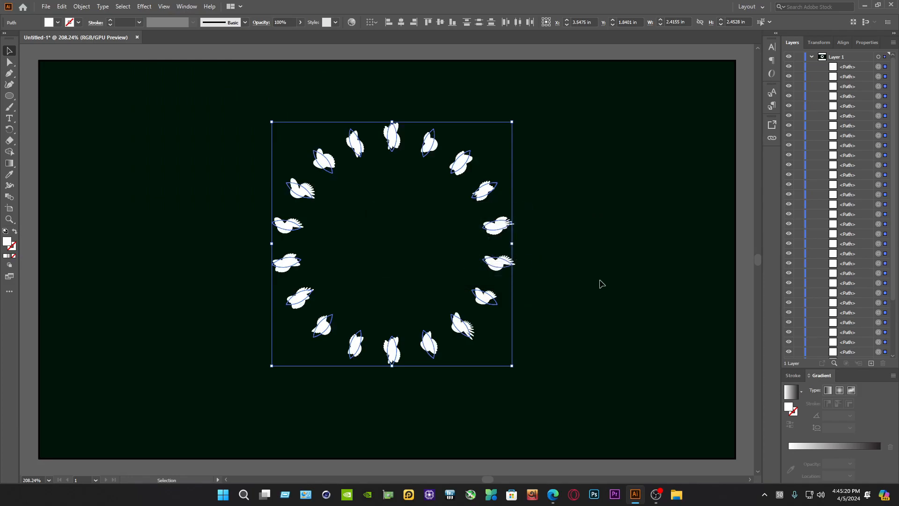
# Copy the whole petal ring, paste it in front, and scale the copy down around its centre to form a smaller inner ring
pyautogui.click(599, 284)
pyautogui.moveTo(601, 395); pyautogui.dragTo(221, 66)
pyautogui.click(62, 6)
pyautogui.click(66, 52)
pyautogui.click(61, 6)
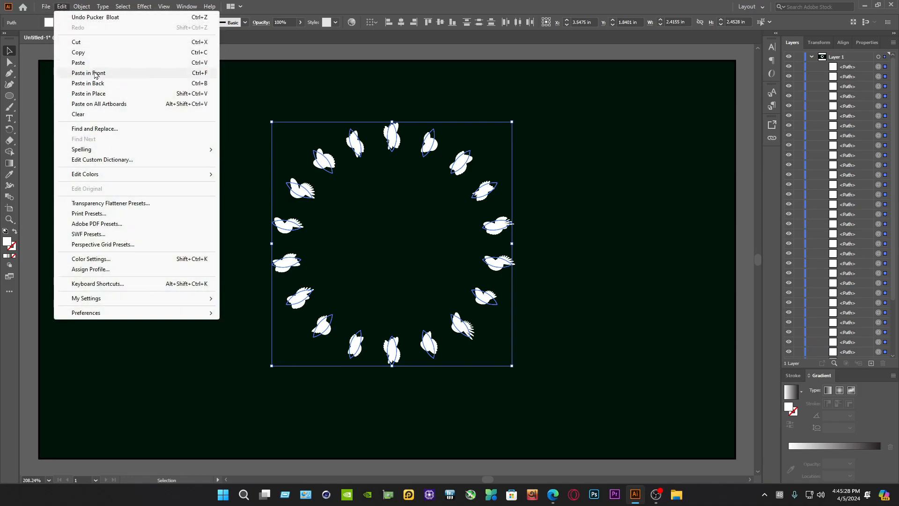
pyautogui.click(90, 73)
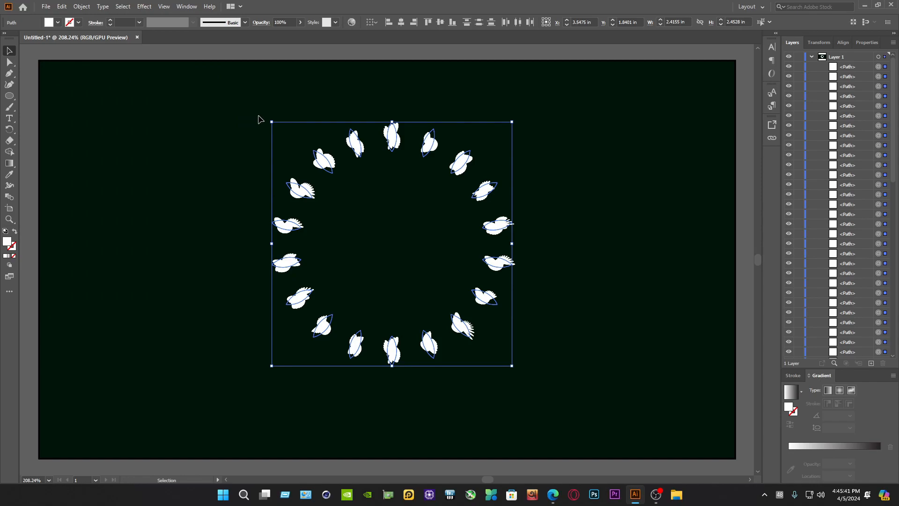
pyautogui.moveTo(272, 122); pyautogui.dragTo(295, 154)
# Select both the outer and inner petal rings and make a blend from them
pyautogui.moveTo(603, 356); pyautogui.dragTo(230, 117)
pyautogui.click(81, 6)
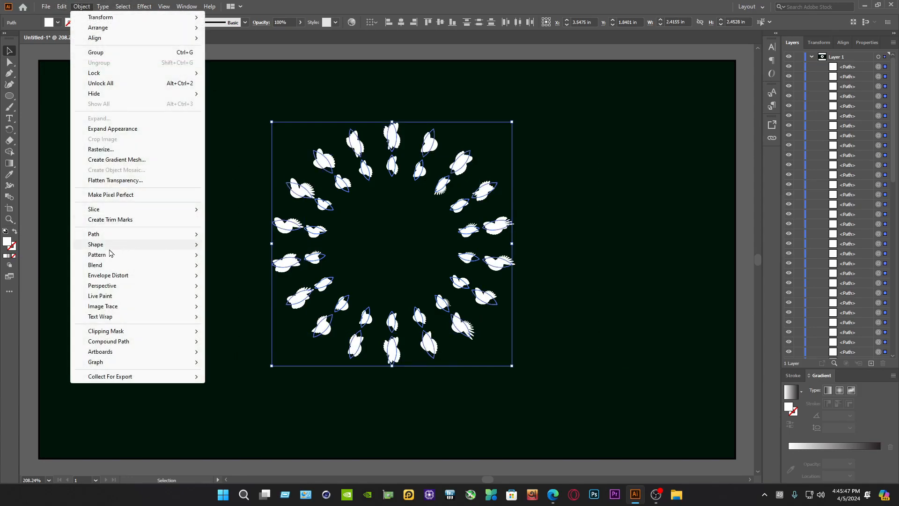
pyautogui.moveTo(101, 267)
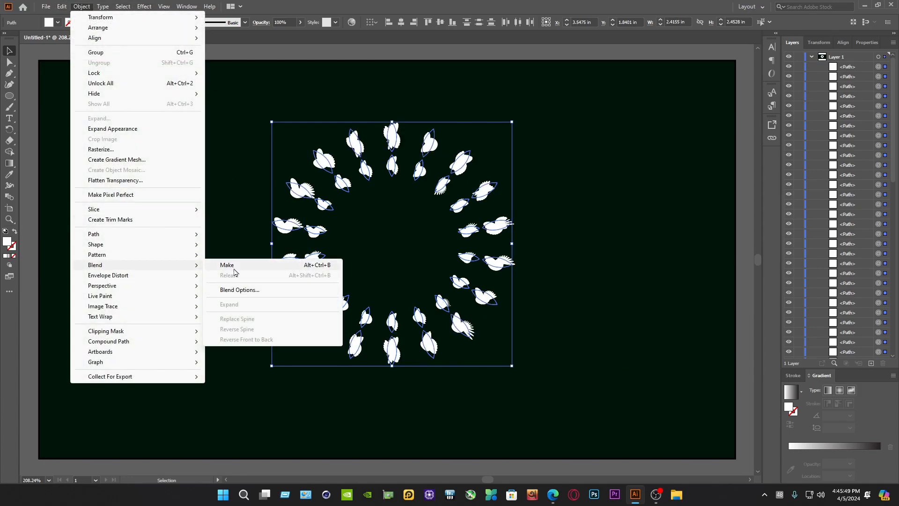
pyautogui.click(231, 264)
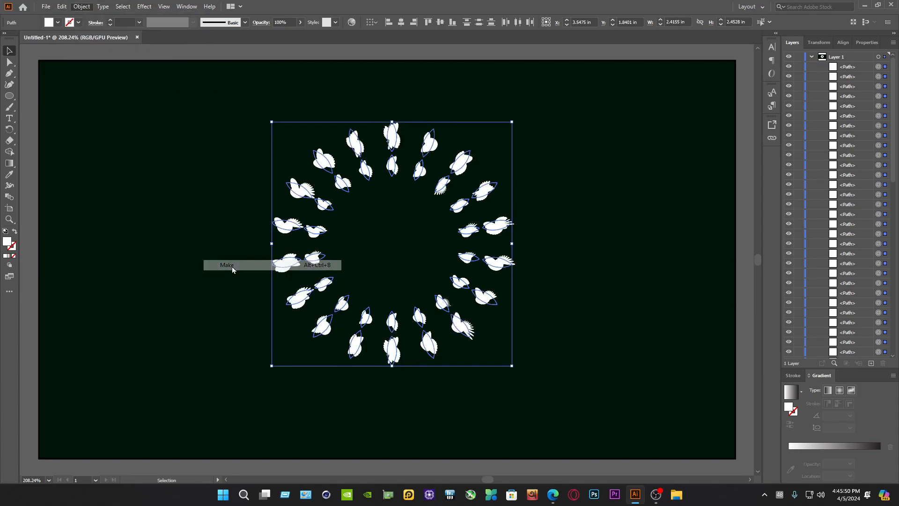
# Set the blend's spacing to Specified Steps with 1 step
pyautogui.click(557, 325)
pyautogui.moveTo(615, 396); pyautogui.dragTo(262, 113)
pyautogui.click(81, 7)
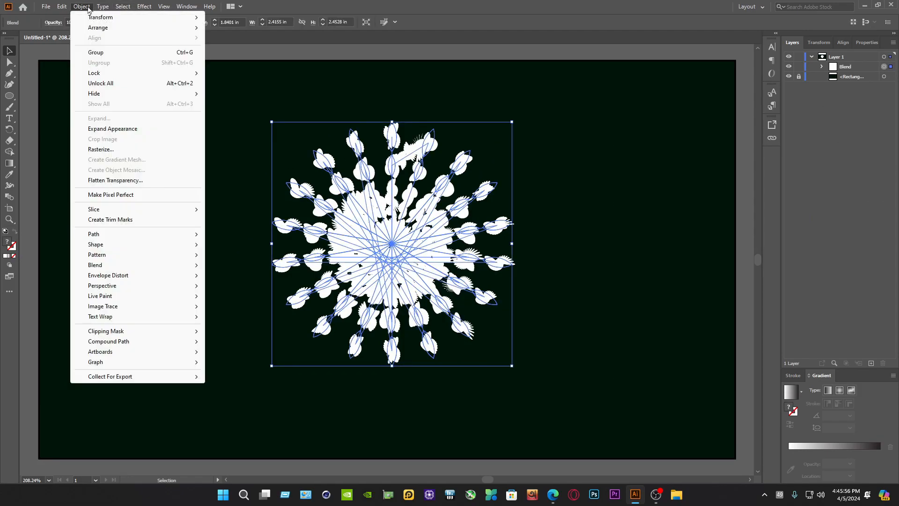
pyautogui.moveTo(99, 269)
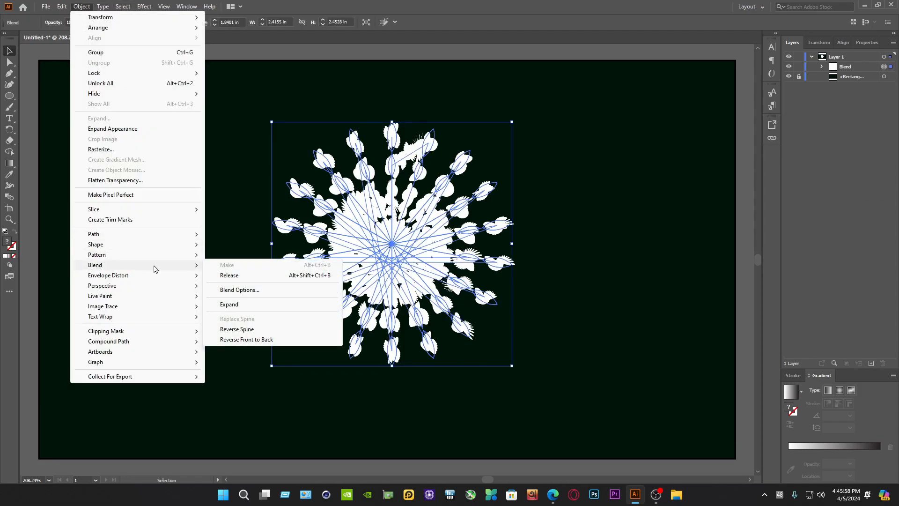
pyautogui.click(240, 290)
pyautogui.click(446, 223)
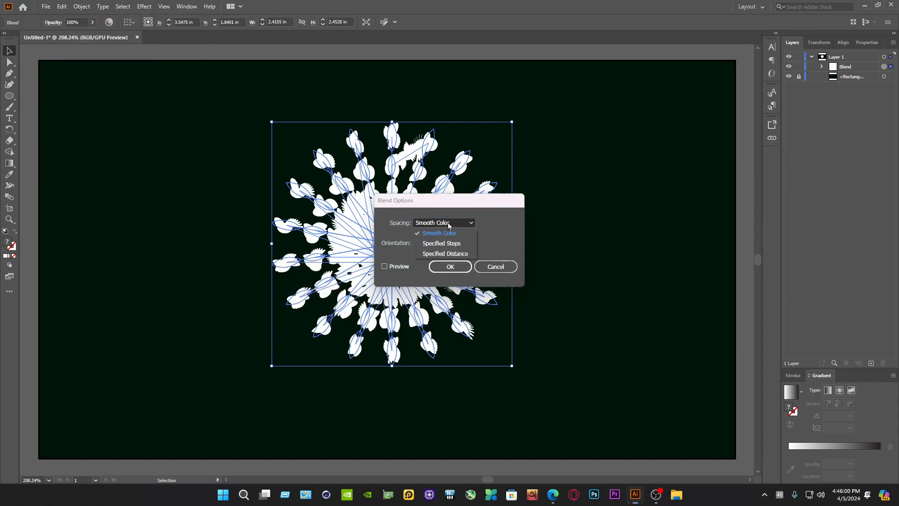
pyautogui.click(445, 243)
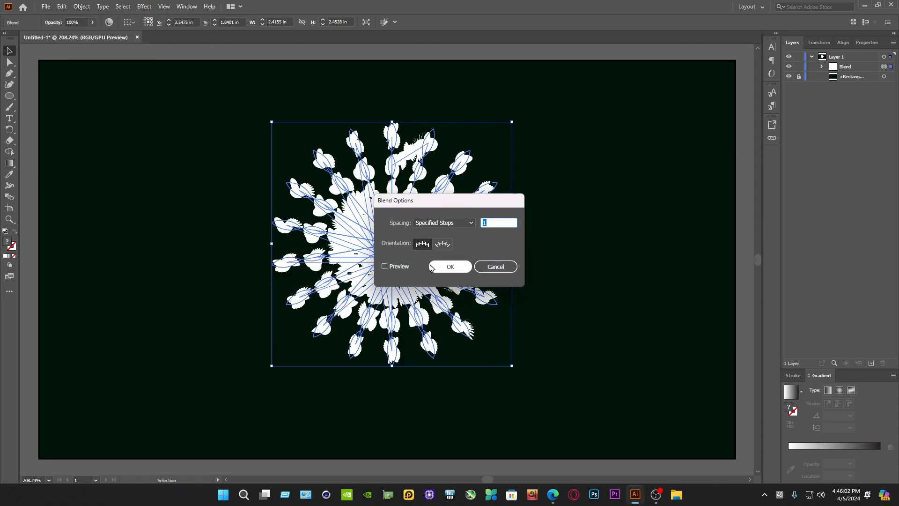
pyautogui.click(451, 266)
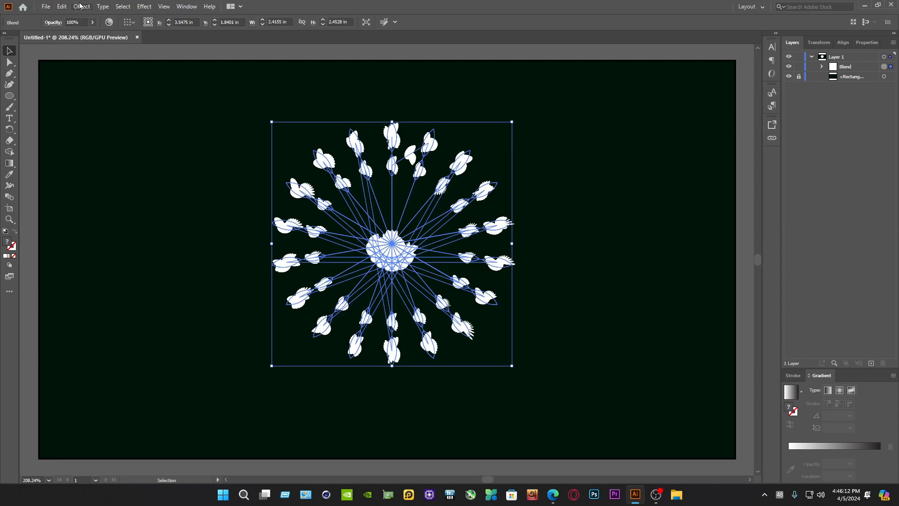
# Expand the blend's appearance and fill its shapes with the white-to-black linear gradient
pyautogui.click(80, 6)
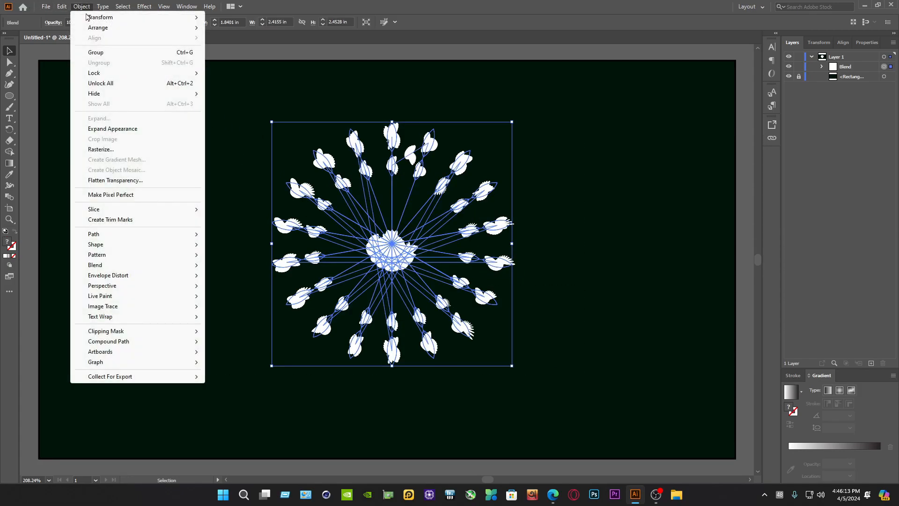
pyautogui.click(133, 129)
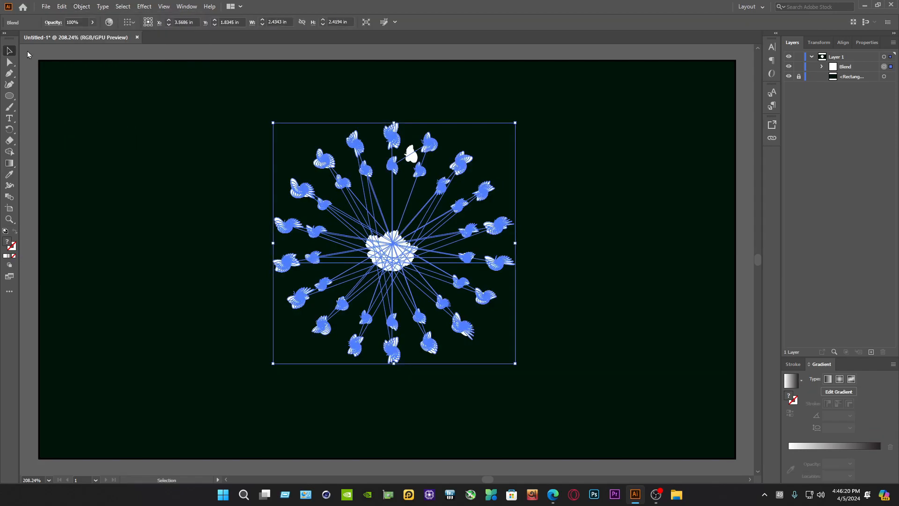
pyautogui.click(817, 449)
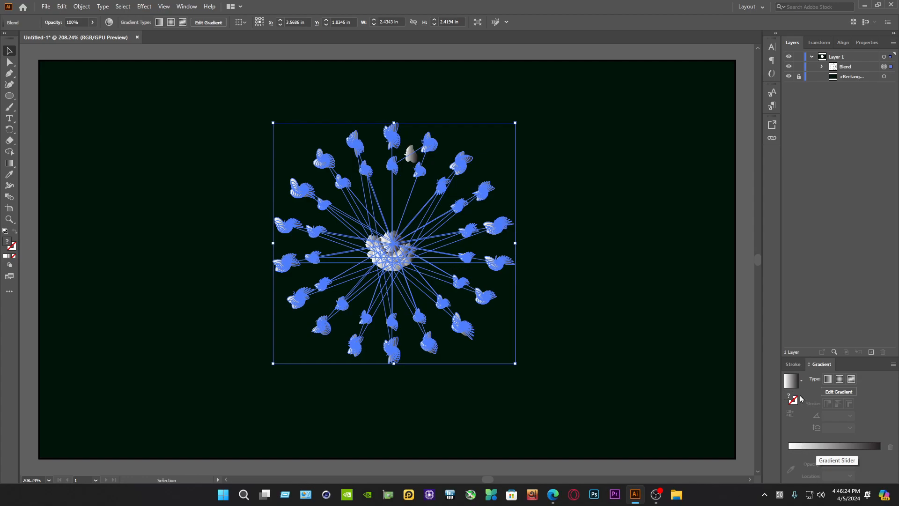
pyautogui.click(790, 396)
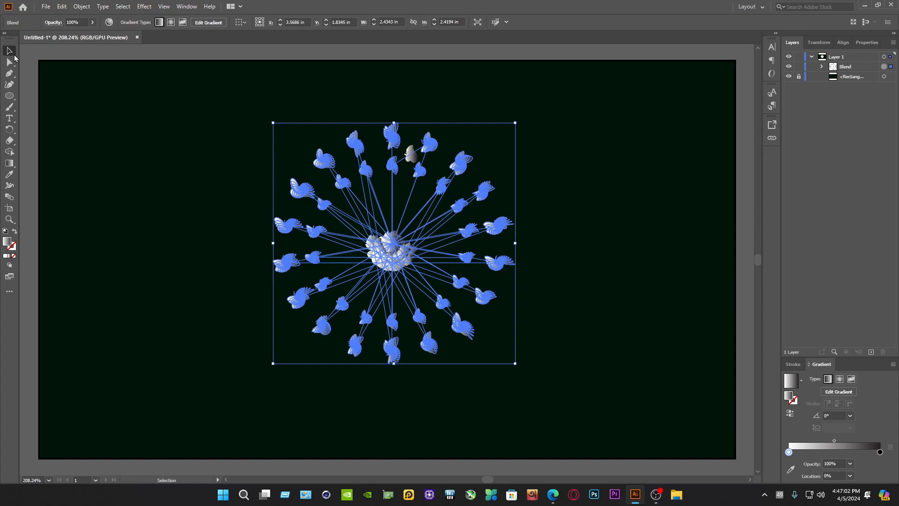
pyautogui.click(146, 127)
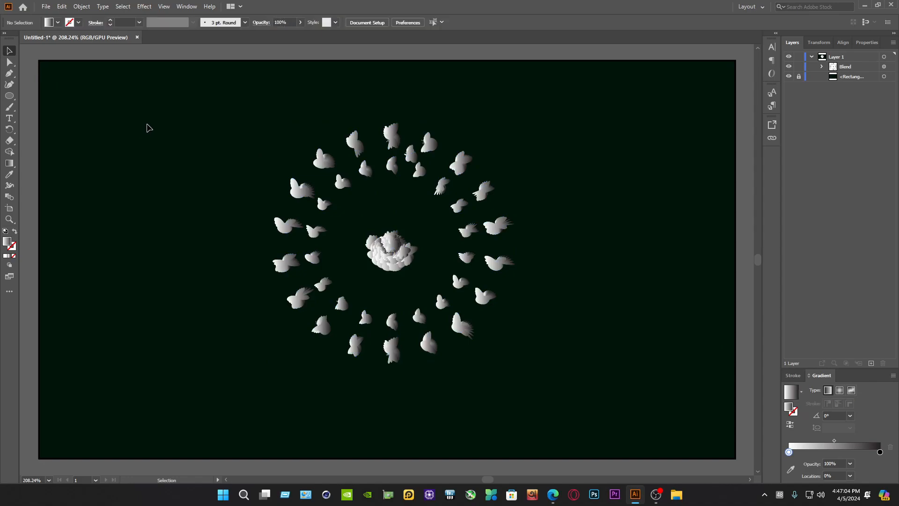
pyautogui.moveTo(199, 109); pyautogui.dragTo(593, 382)
pyautogui.moveTo(706, 411); pyautogui.dragTo(188, 110)
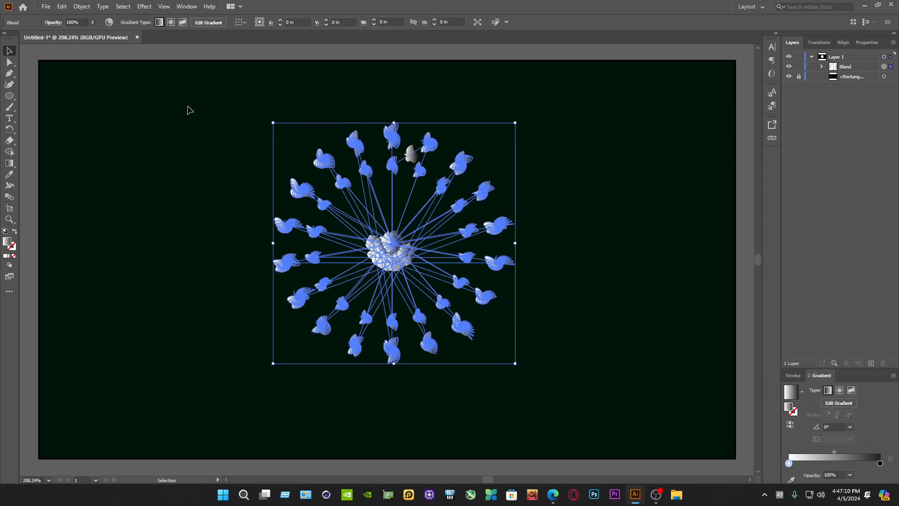
pyautogui.click(583, 307)
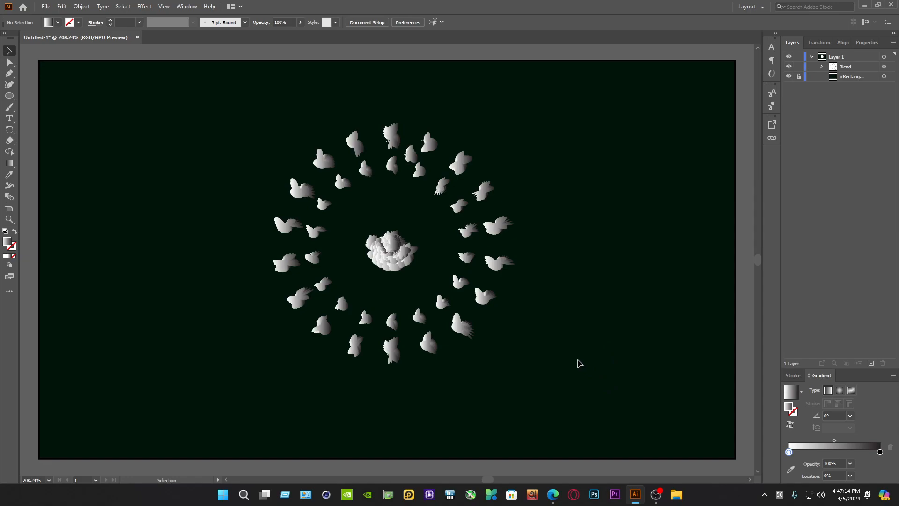